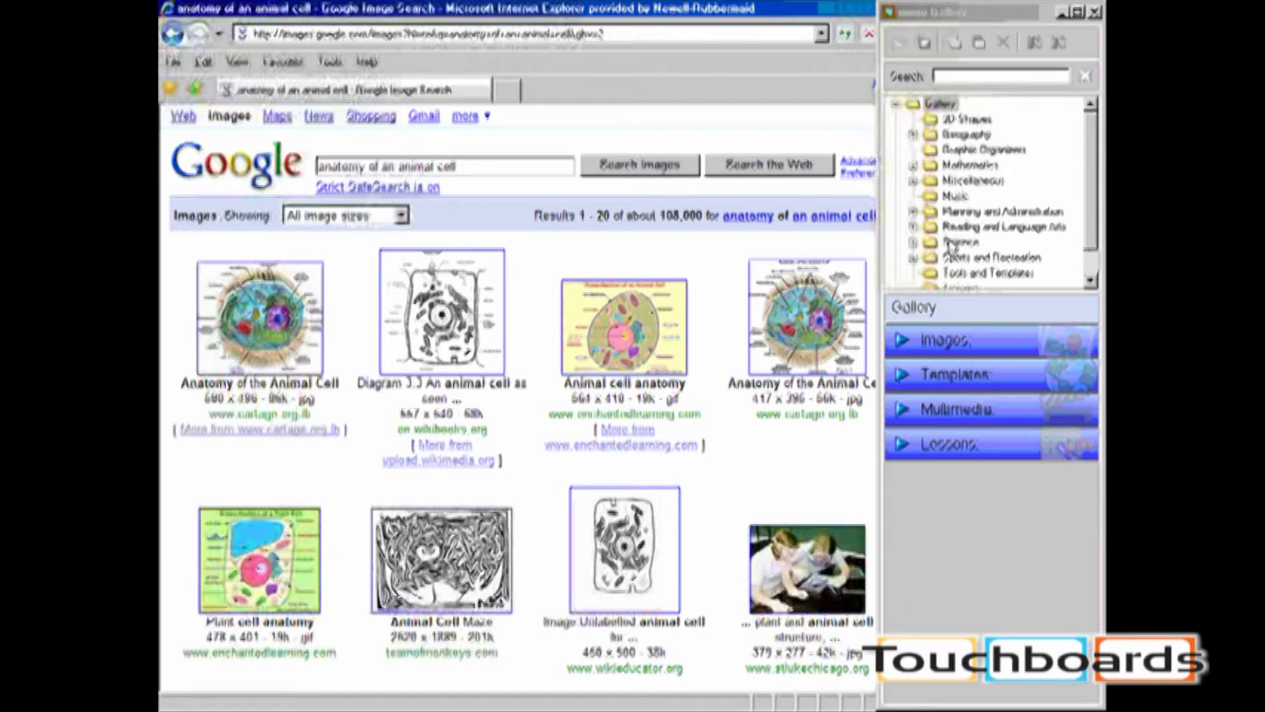
Step: Bring up the options menu for the Science folder in the gallery tree
right_click(951, 244)
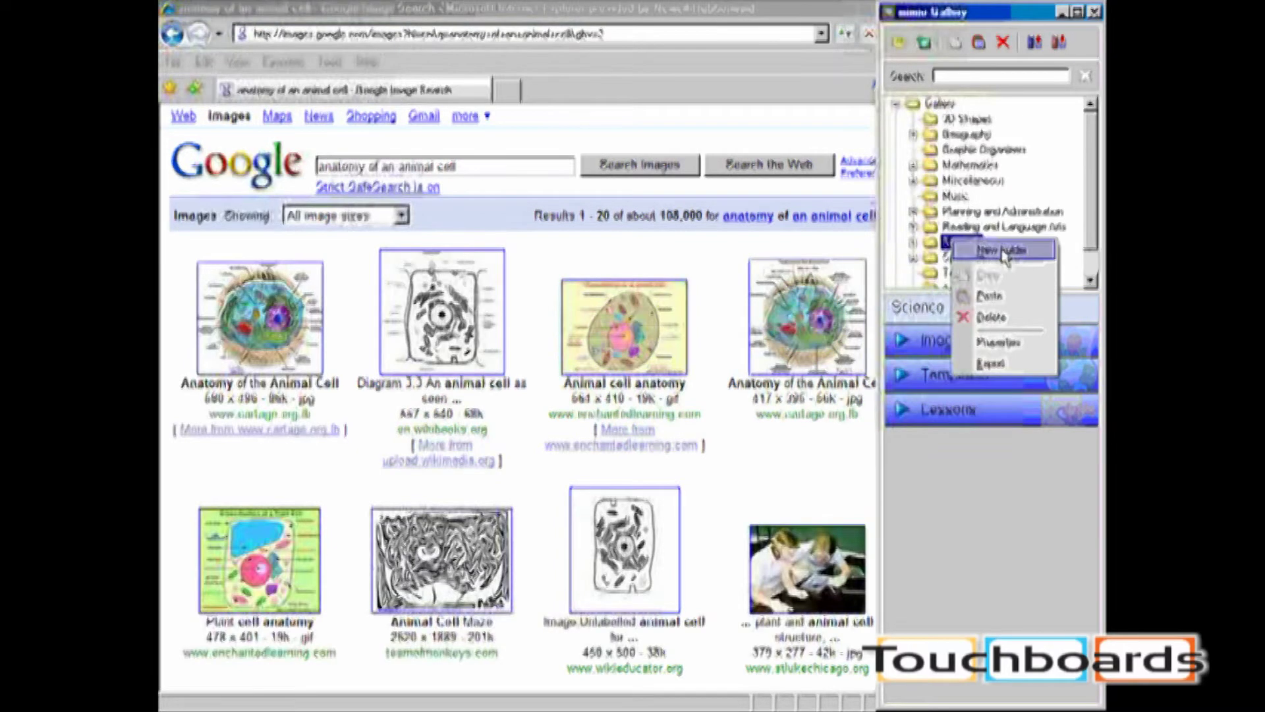
Step: Create a new folder named 'Animal Cells' inside the Science category
click(900, 44)
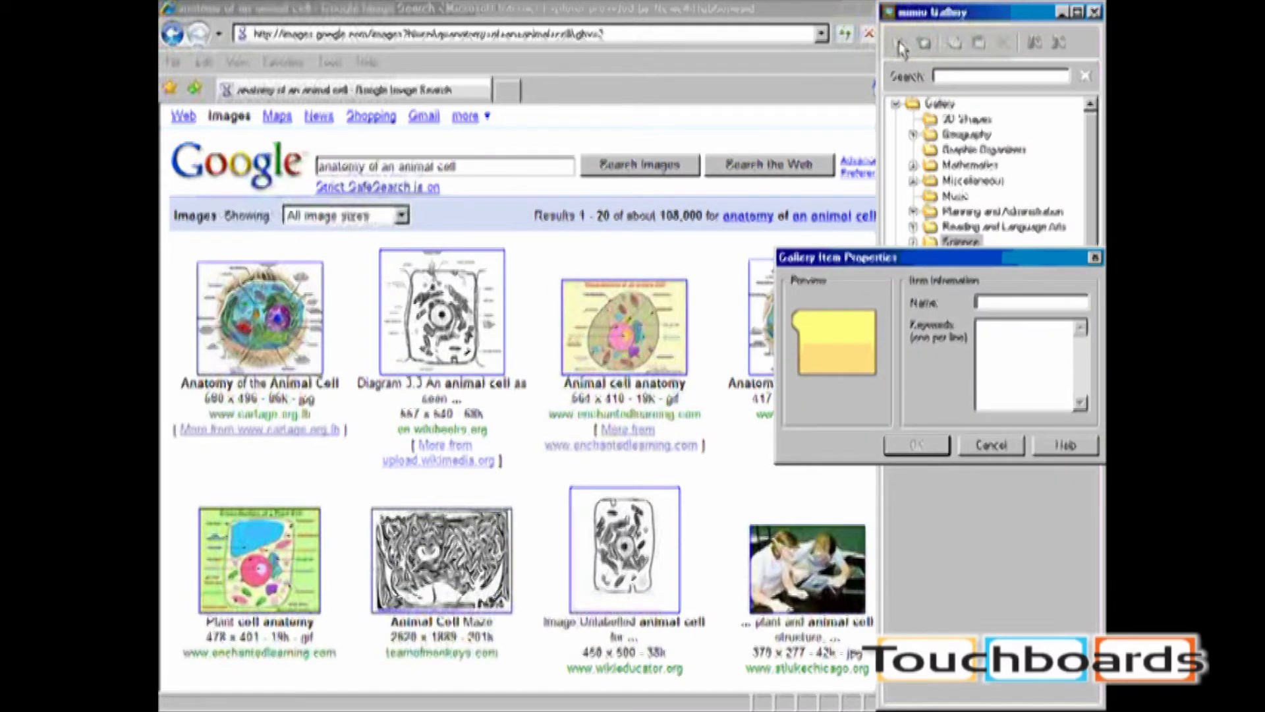
text(Animal Cells)
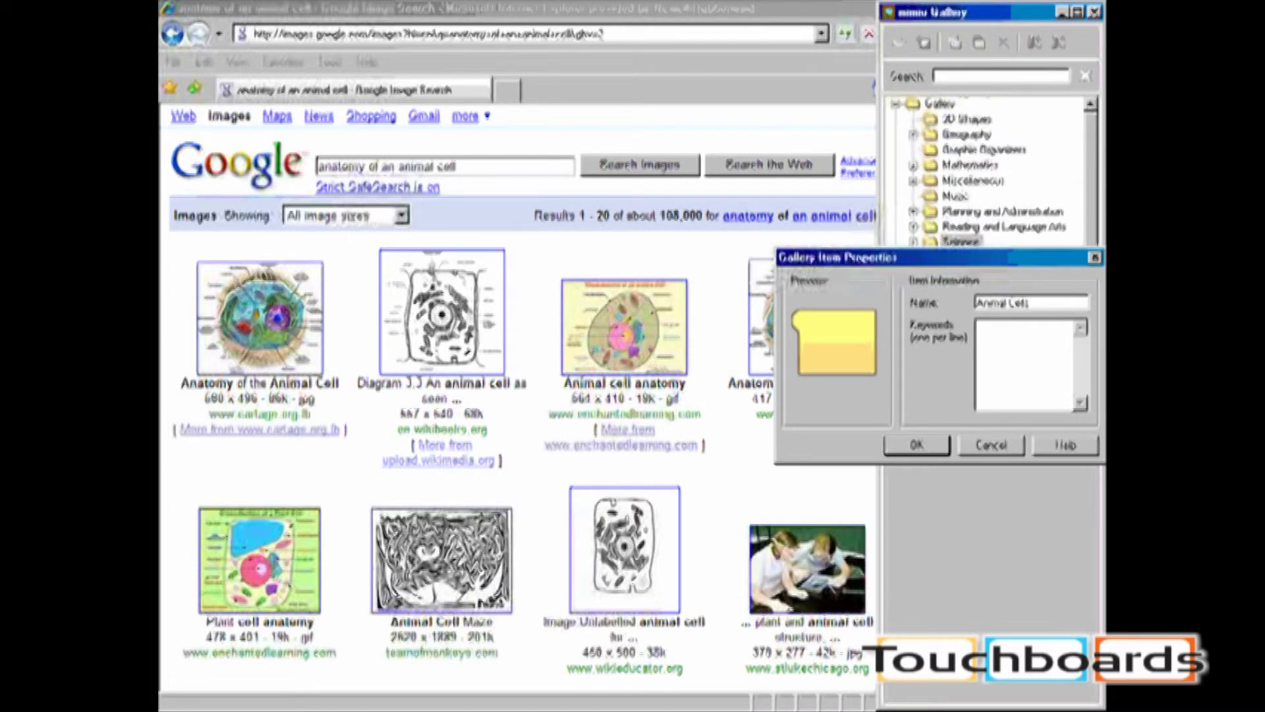
click(993, 367)
click(944, 453)
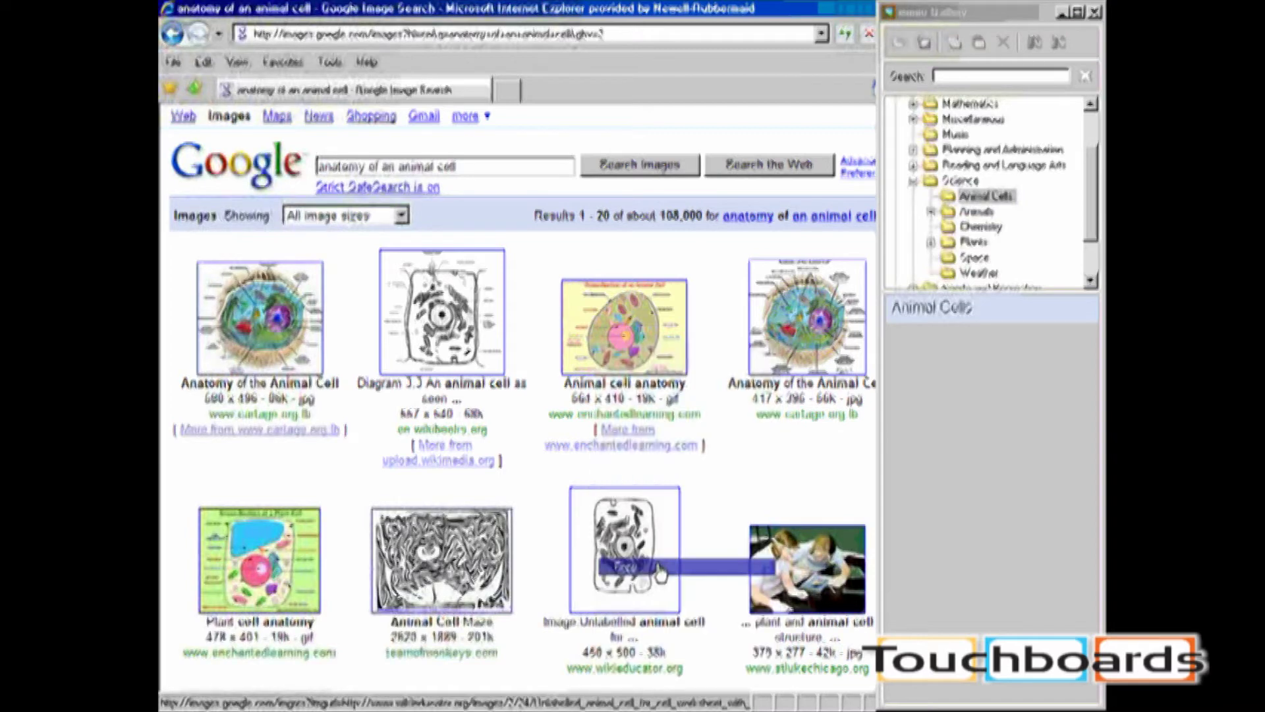
Step: Add the animal cell diagram from the web to the Animal Cells folder's images
right_click(952, 388)
click(993, 456)
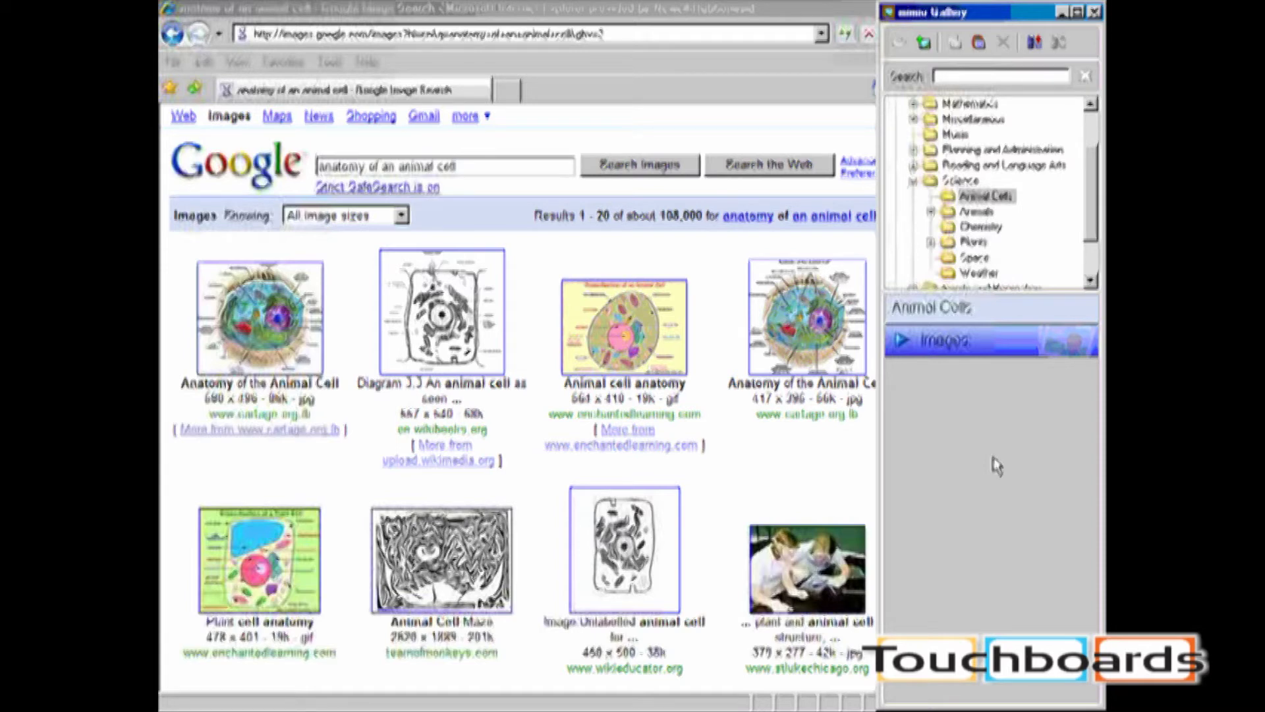
drag(997, 466, 997, 466)
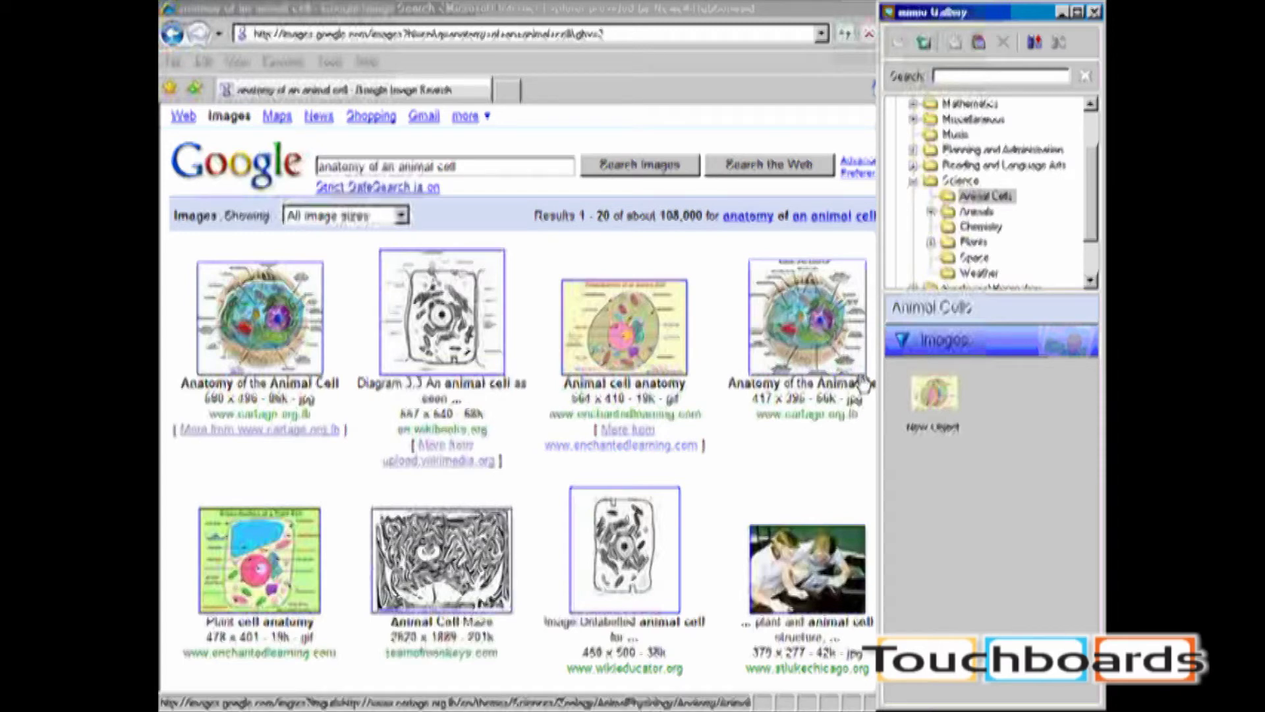
Step: Rename the newly added cell image to 'Animal Cell 1'
click(934, 401)
right_click(934, 401)
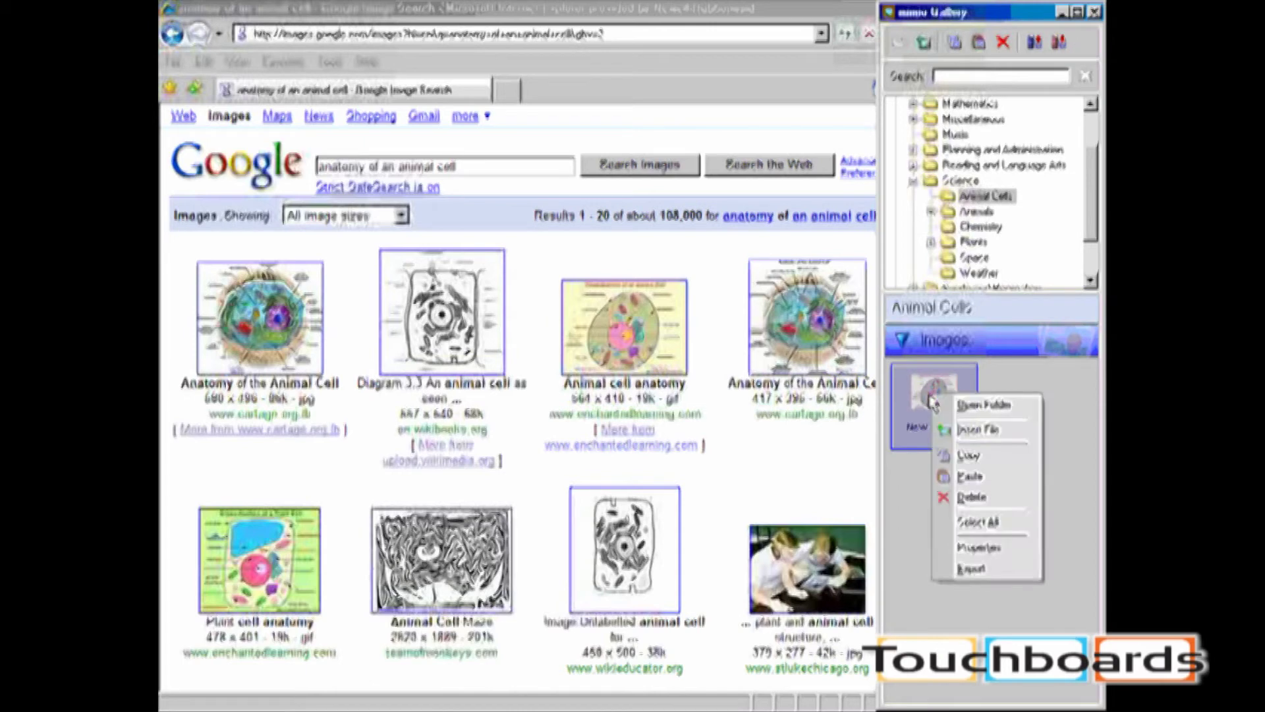
click(967, 549)
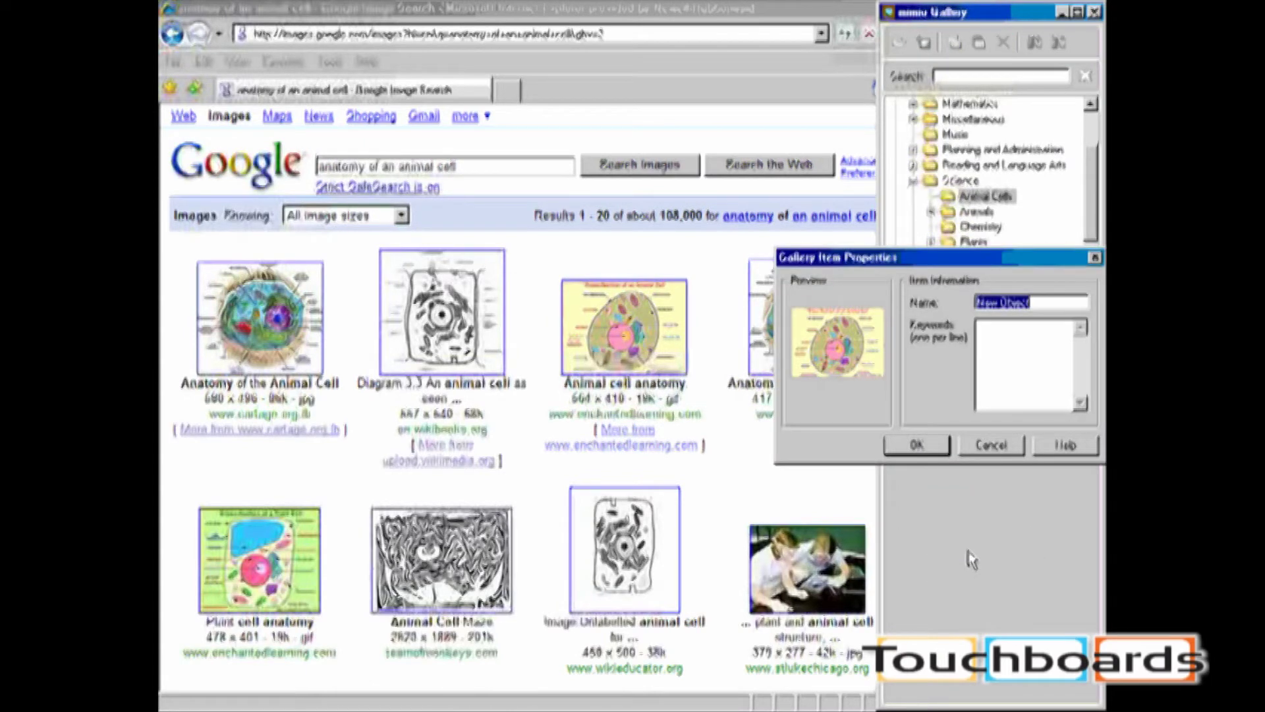
text(Anim)
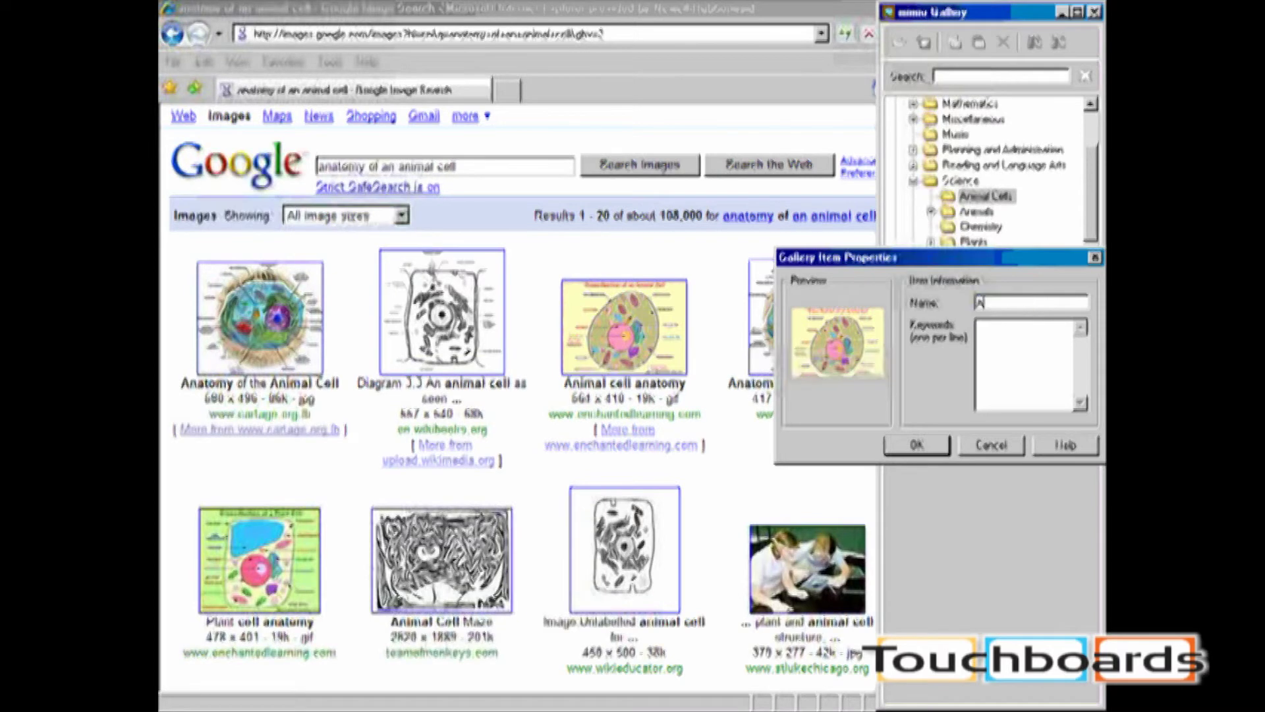
text(al Cell 1)
click(929, 441)
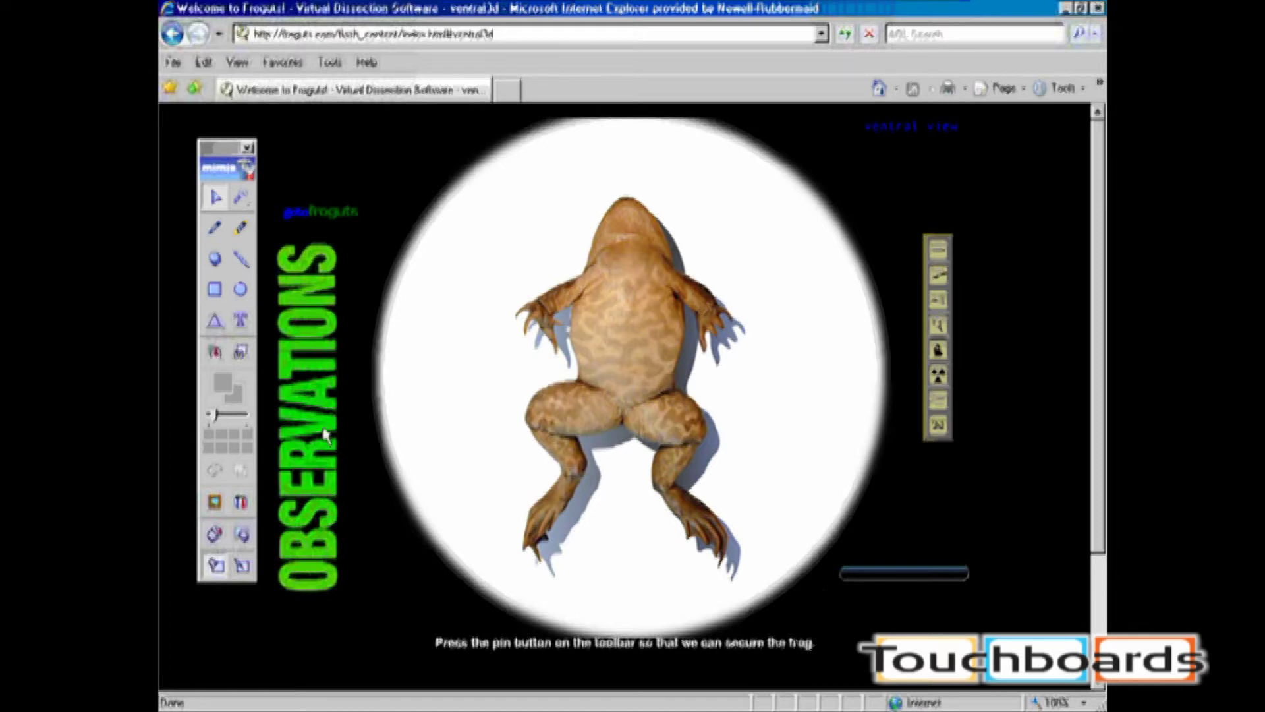
Step: Capture the frog area of the Froguts web page onto a notebook page
click(242, 351)
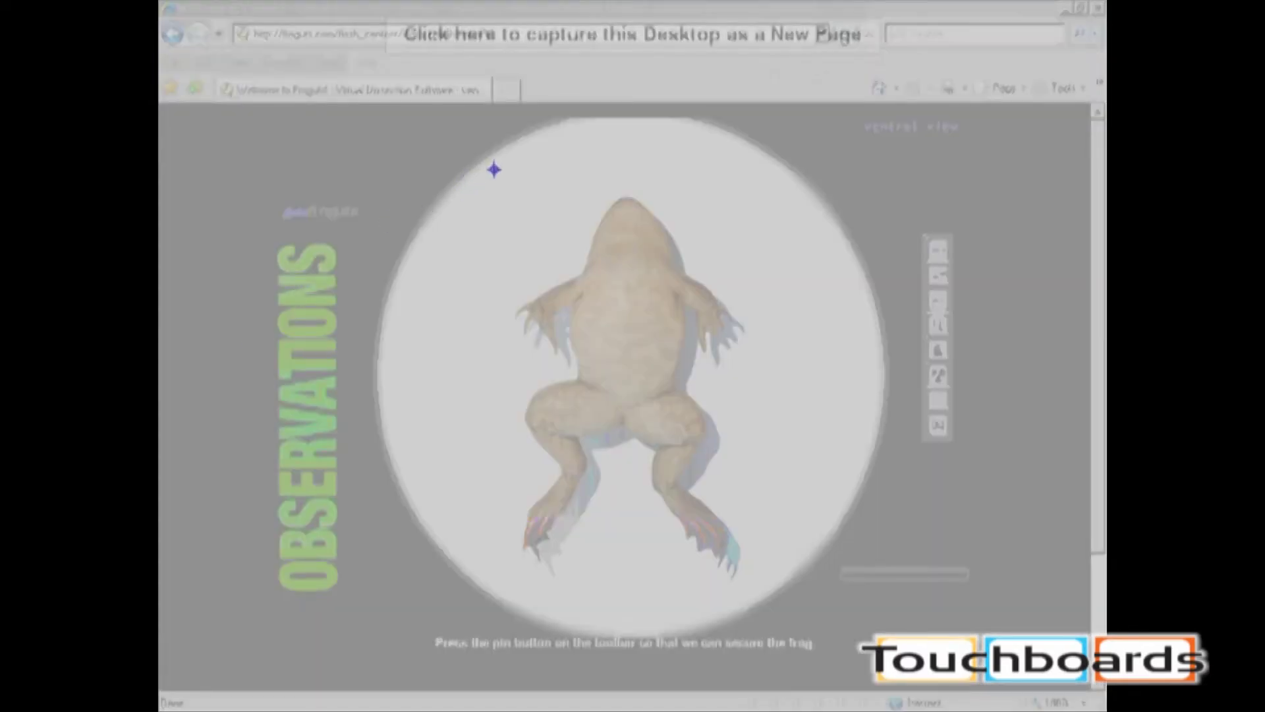
drag(490, 170, 774, 596)
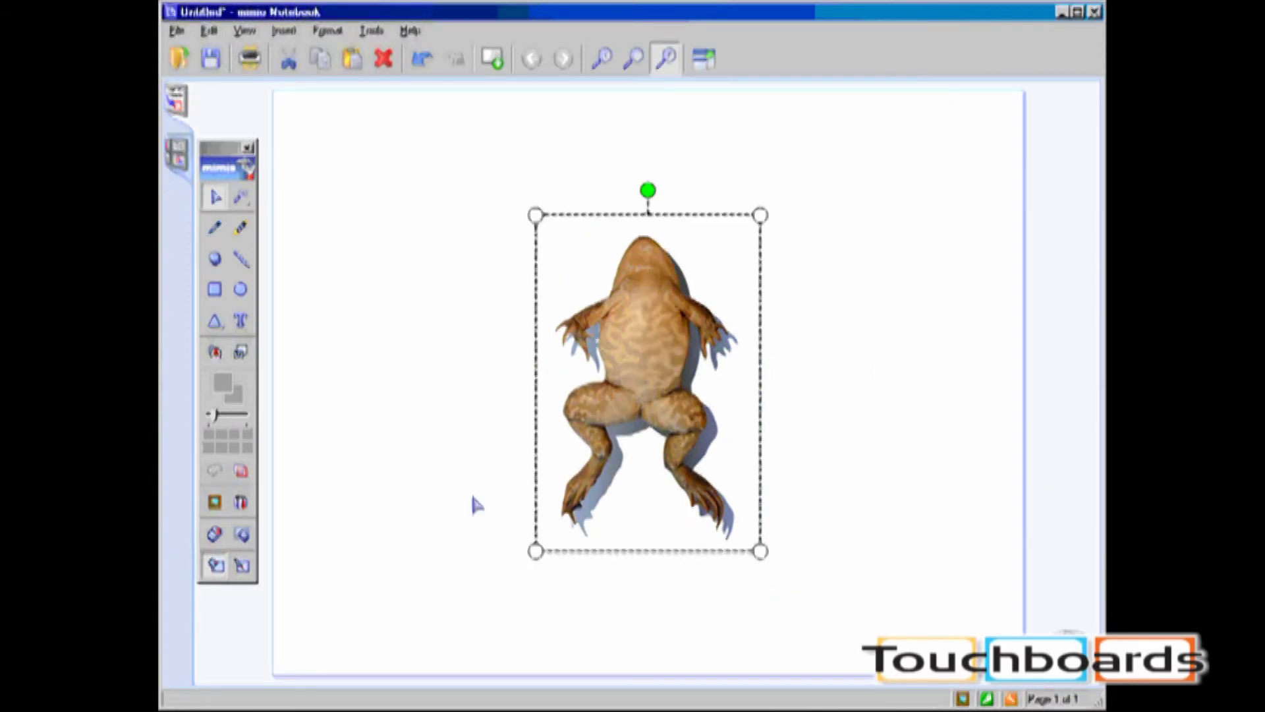
click(214, 504)
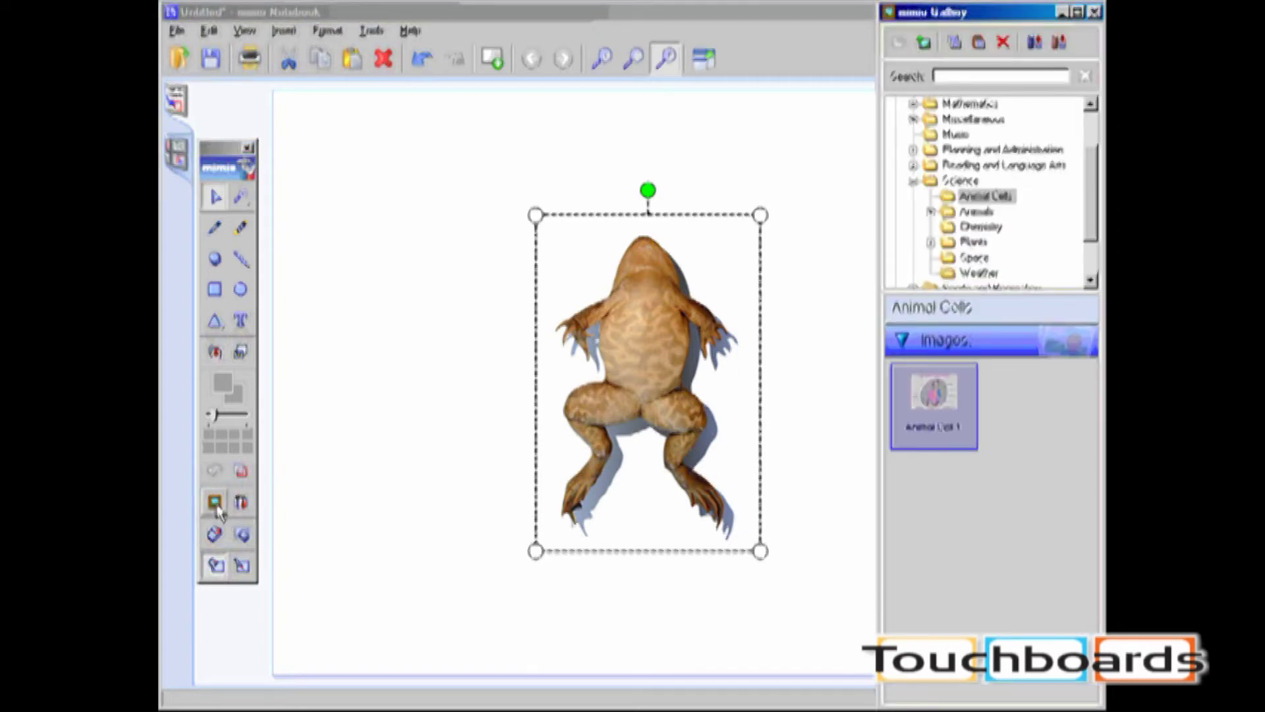
Step: Copy the captured frog into the Science images, where it appears as New Object (2)
click(960, 180)
click(902, 340)
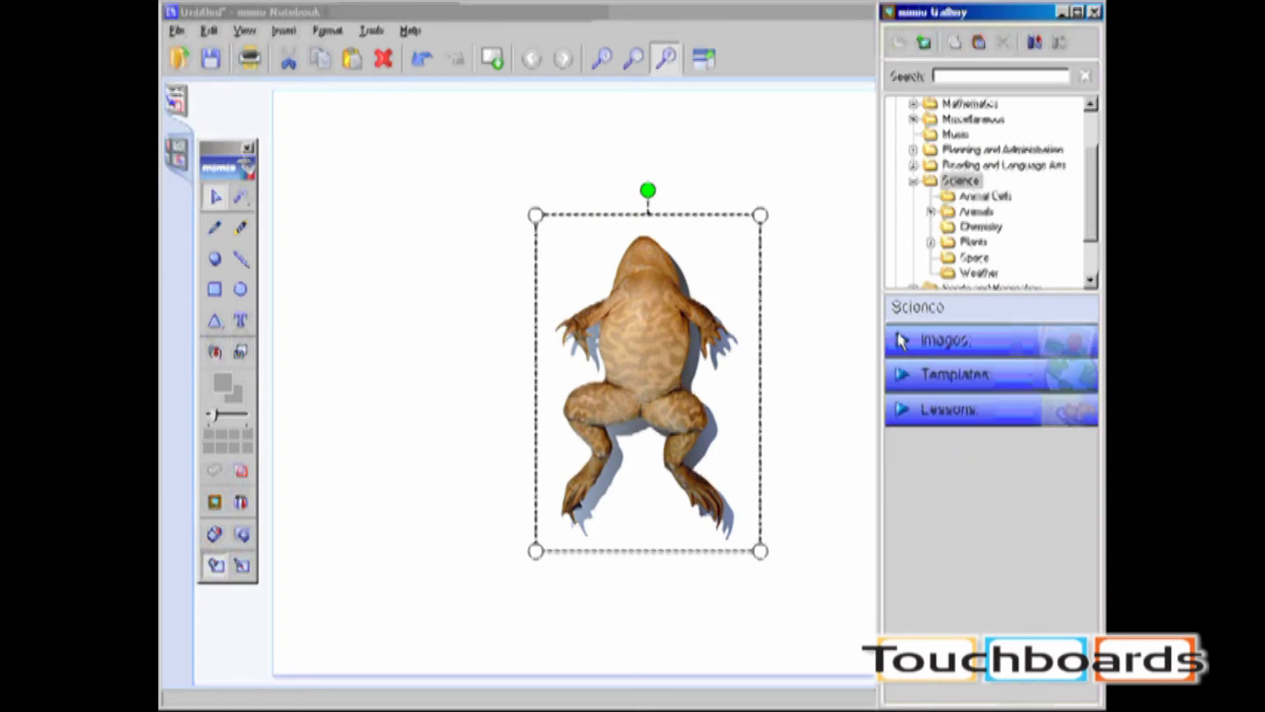
click(648, 355)
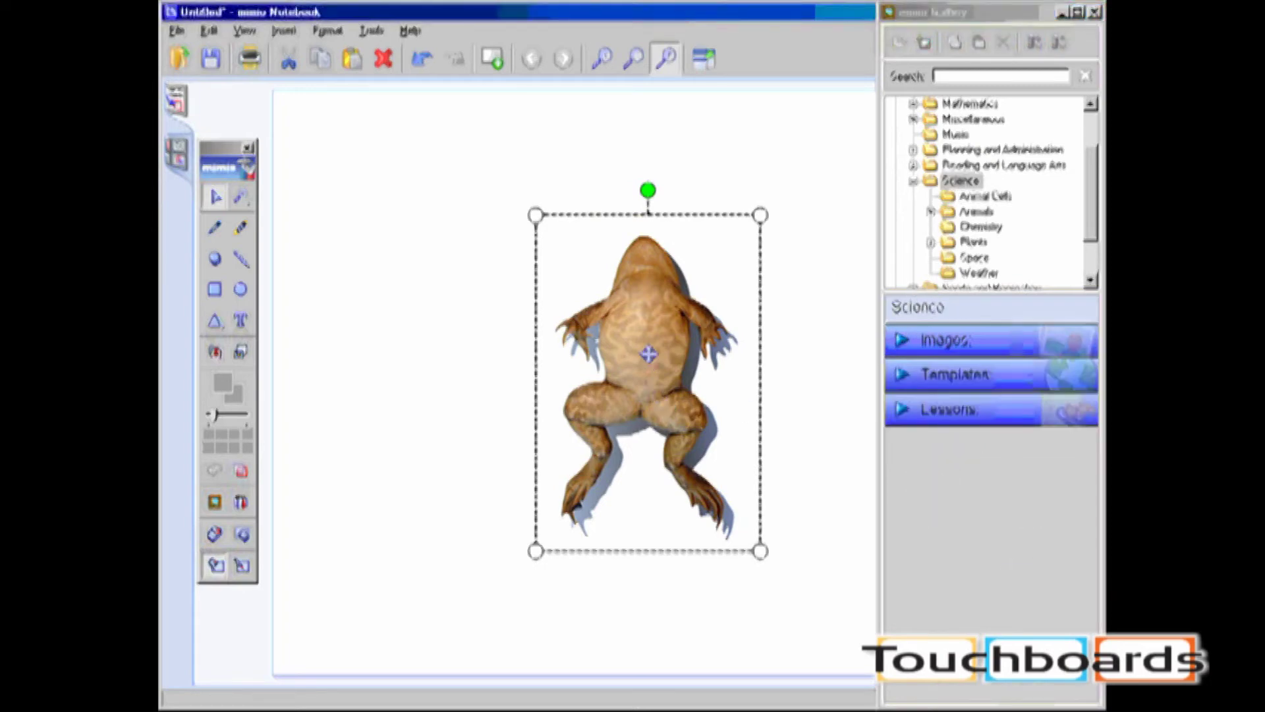
drag(648, 355, 1015, 542)
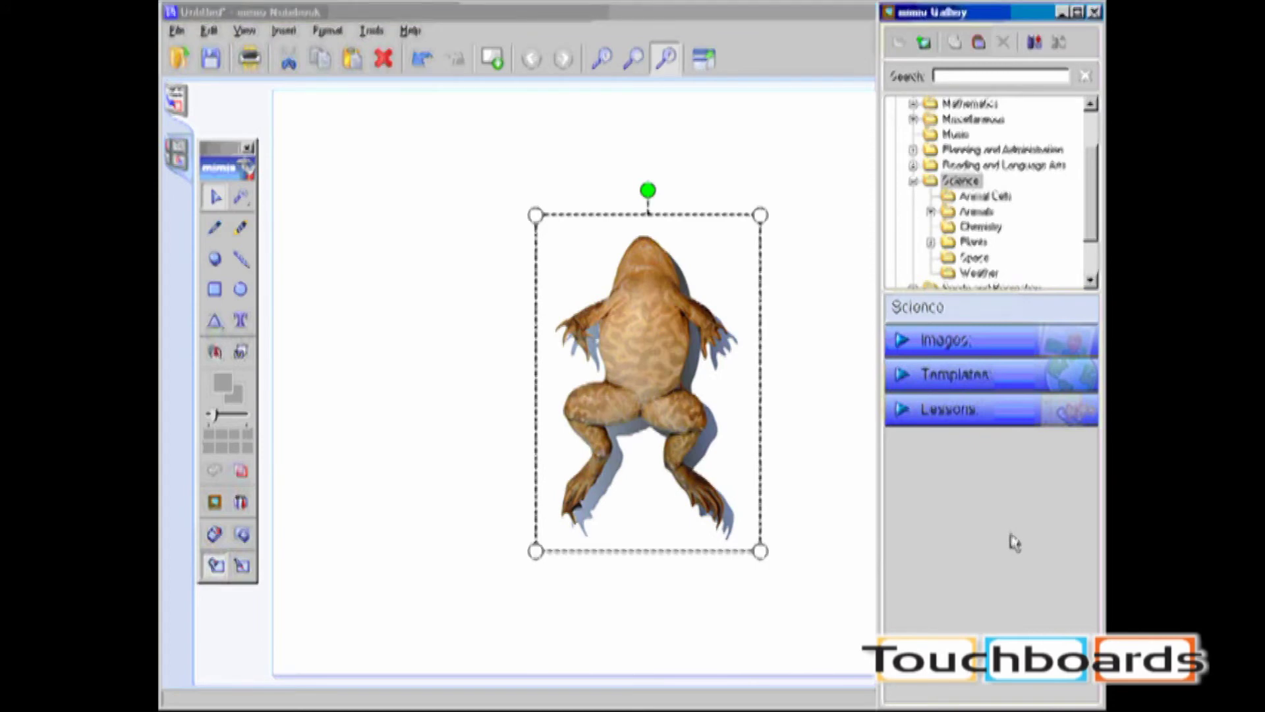
click(909, 341)
scroll(1059, 573, down, 10)
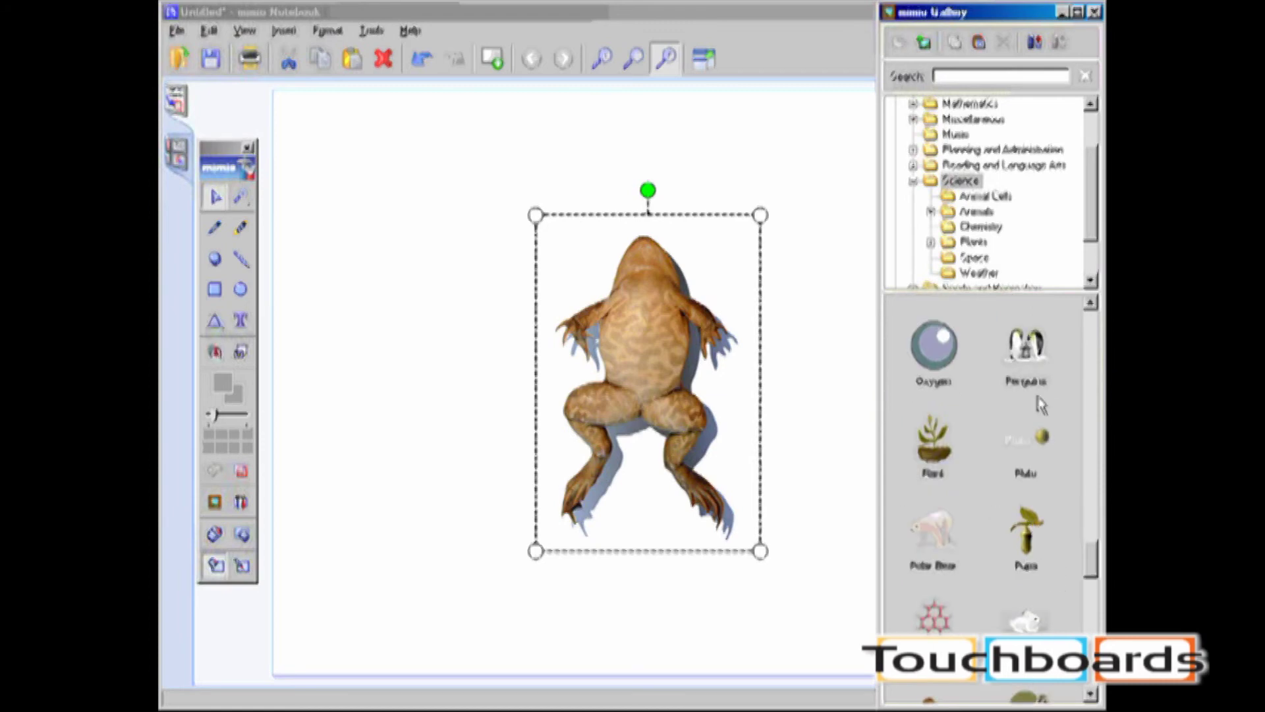
scroll(1043, 406, up, 4)
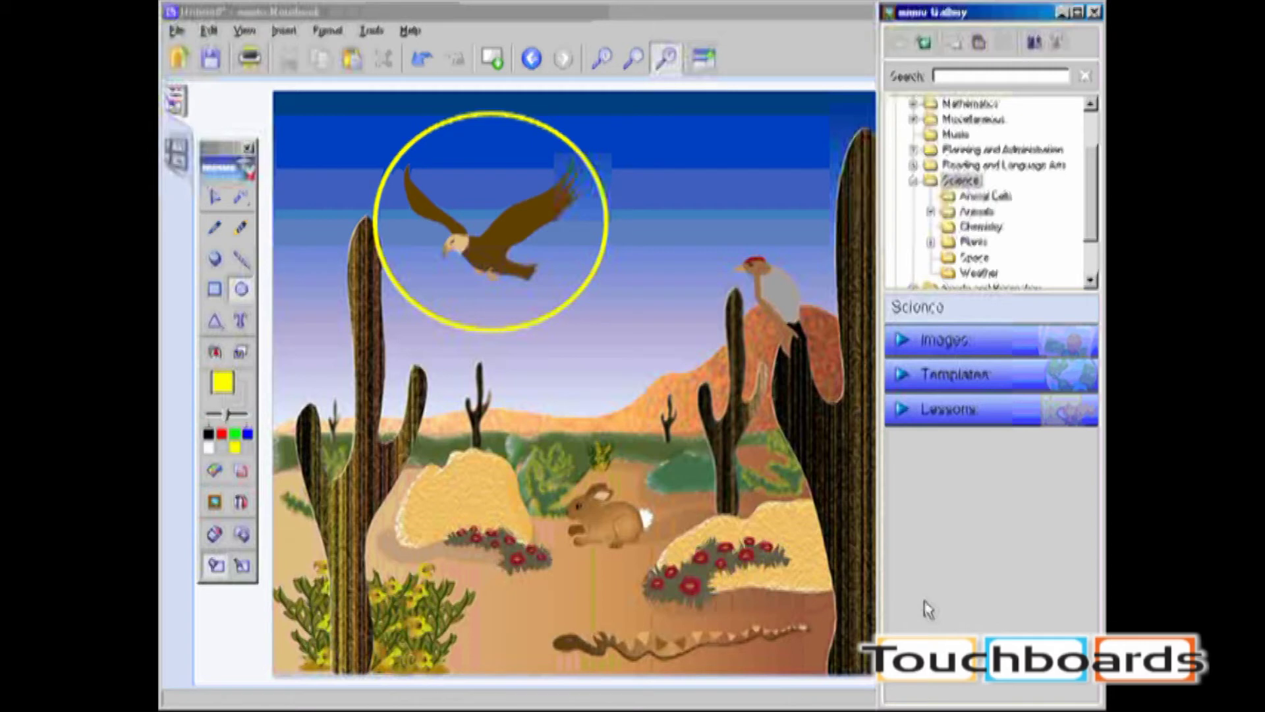
Step: Add the desert scene page to the Science templates as 'New Template'
click(180, 162)
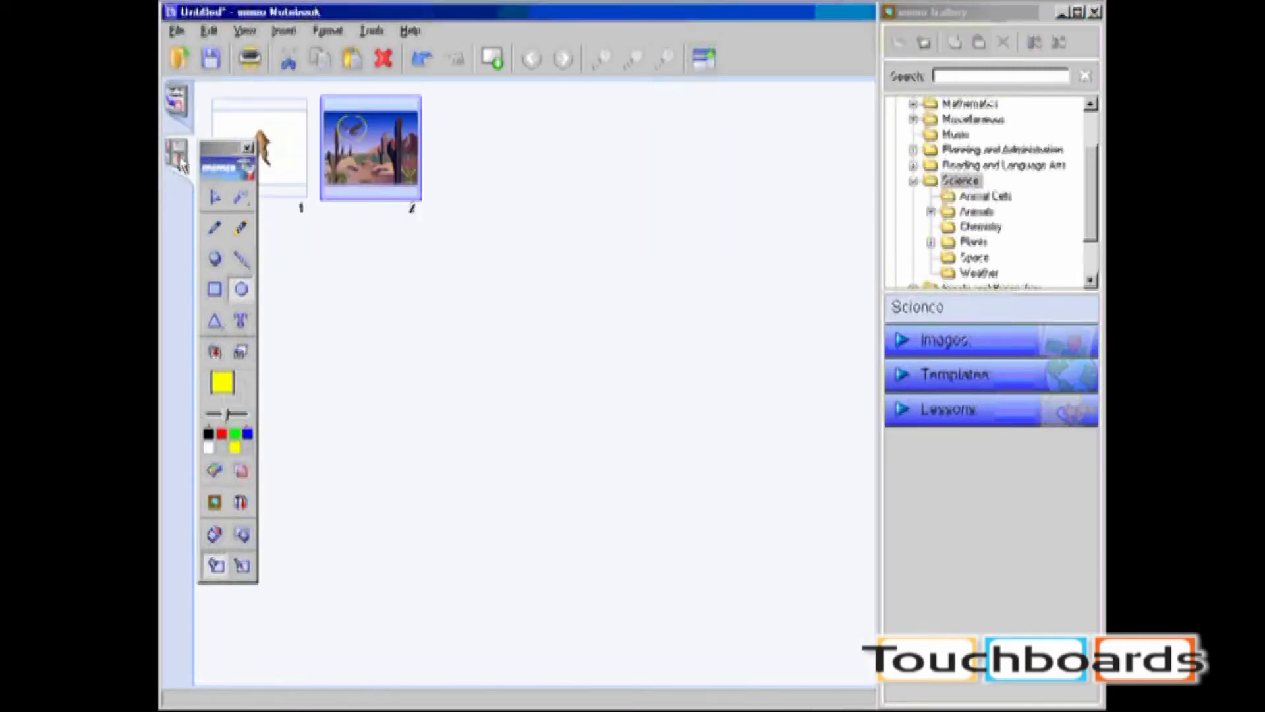
drag(350, 158, 1003, 480)
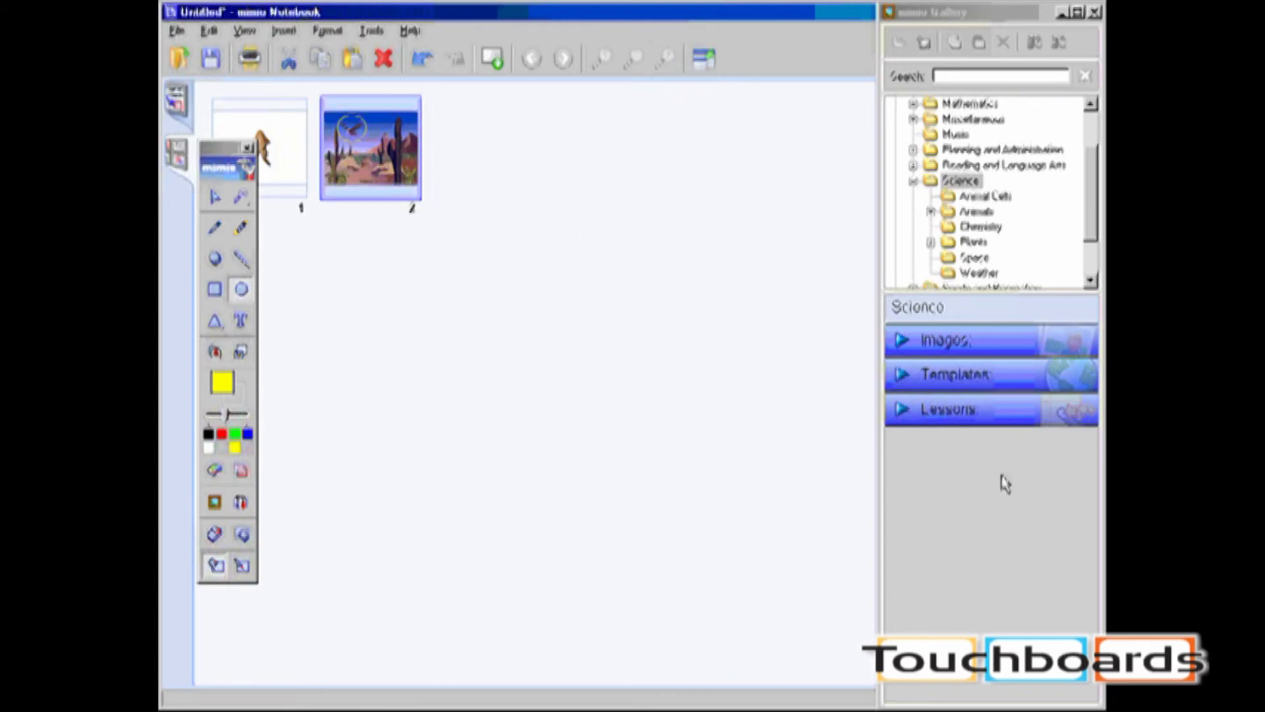
click(903, 381)
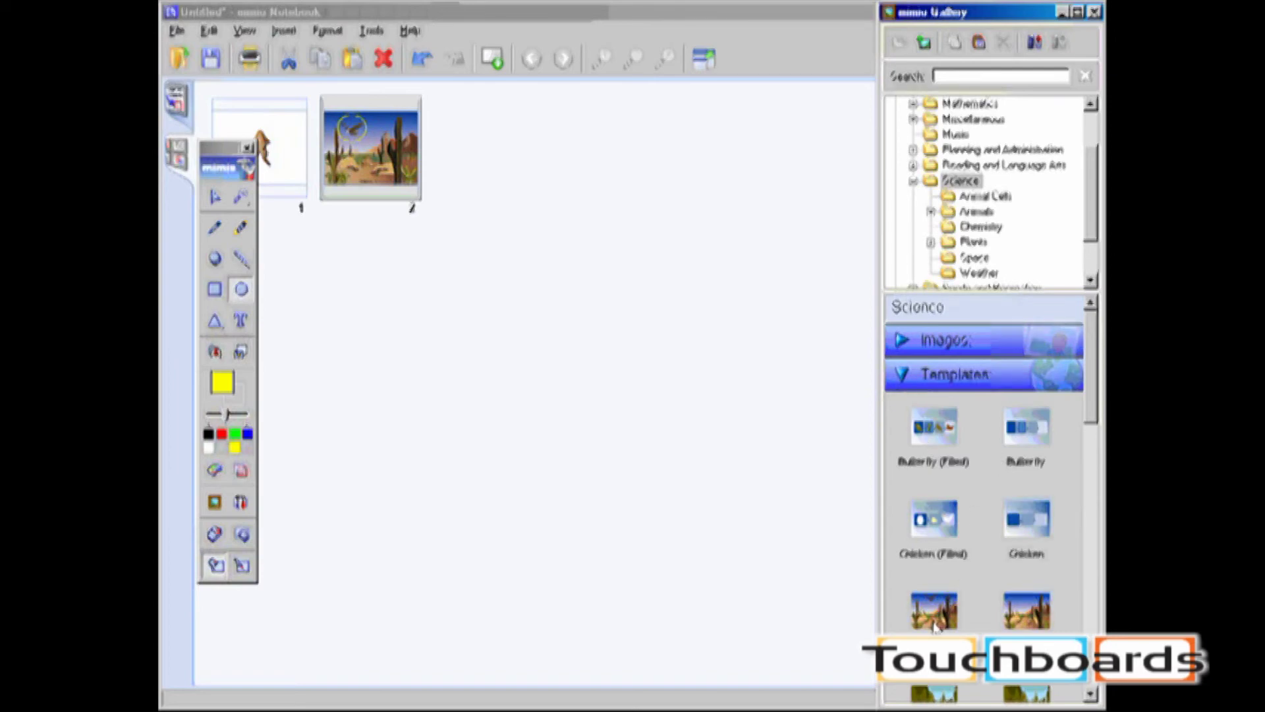
scroll(962, 619, down, 5)
scroll(1037, 543, down, 3)
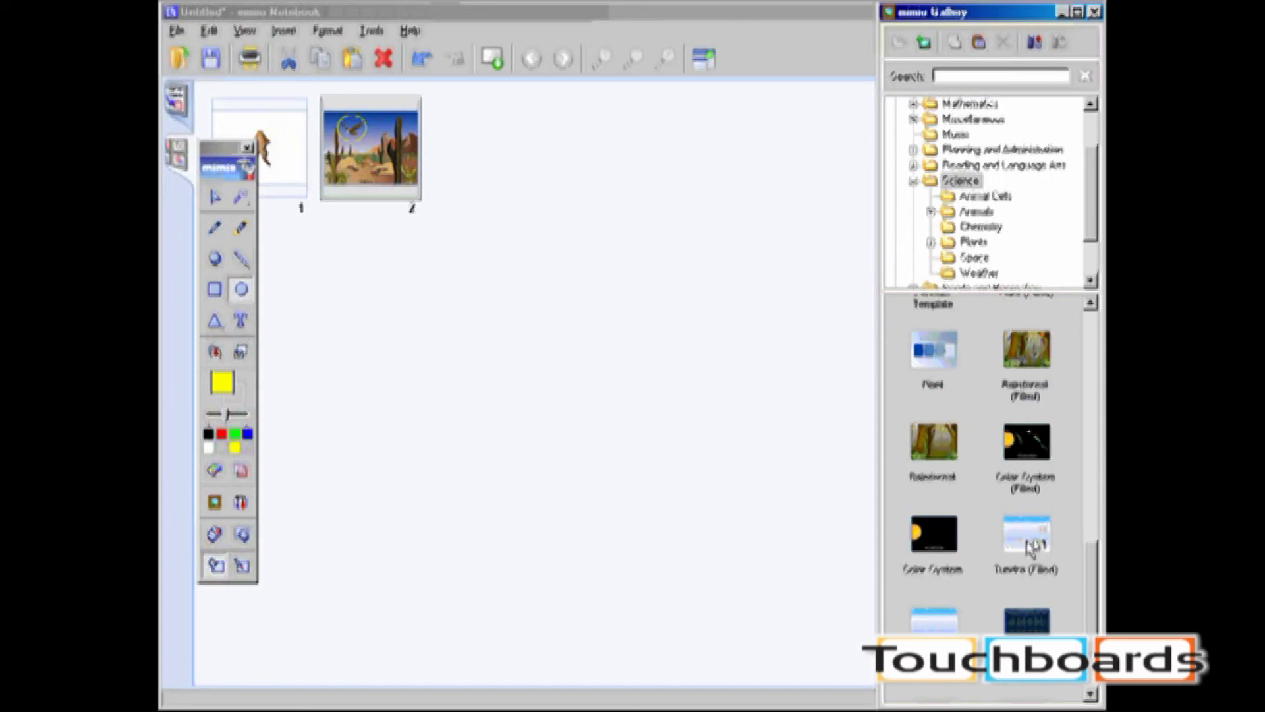
scroll(983, 404, up, 3)
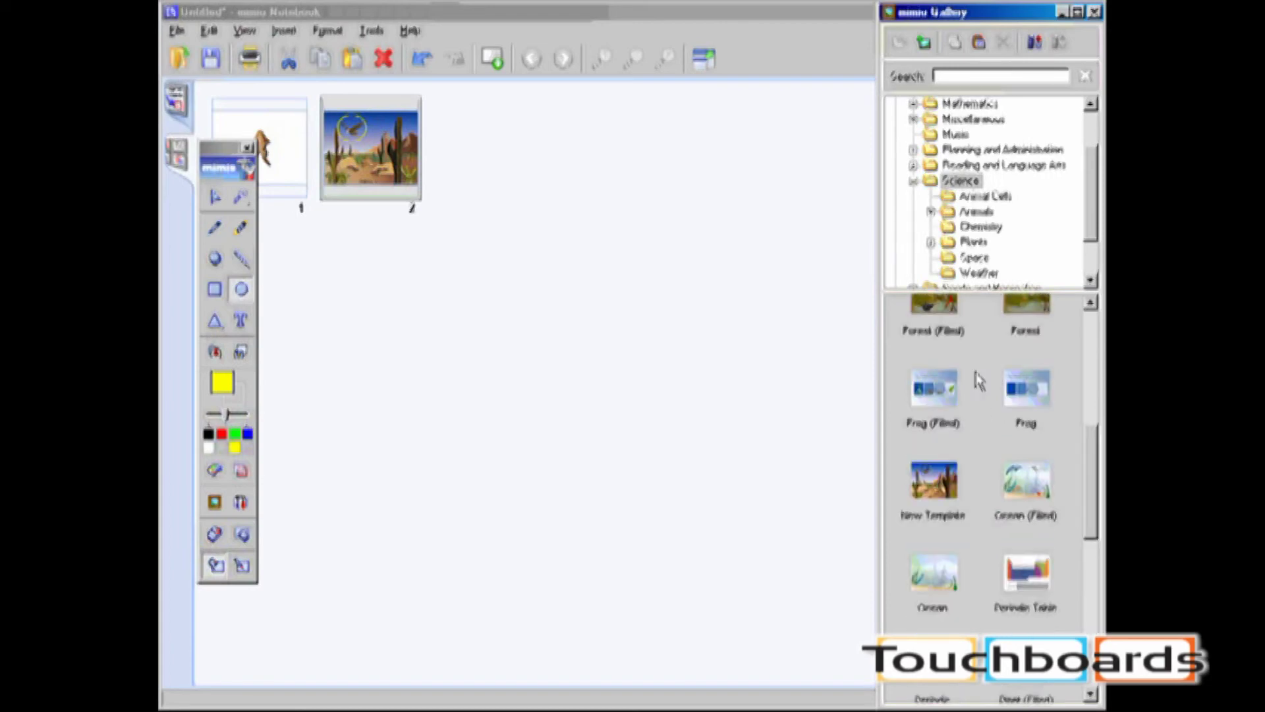
click(947, 484)
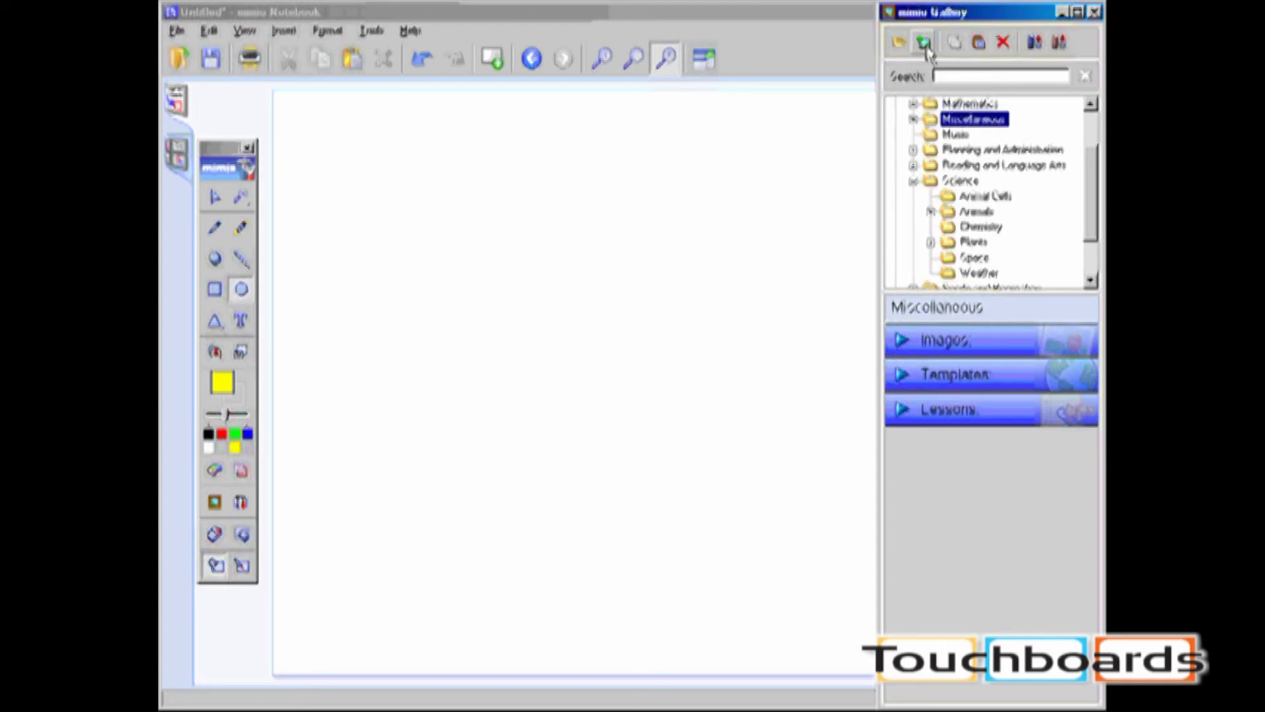
Step: Import the 'Recognize Ink example' lesson file into the Miscellaneous category's Lessons
click(925, 44)
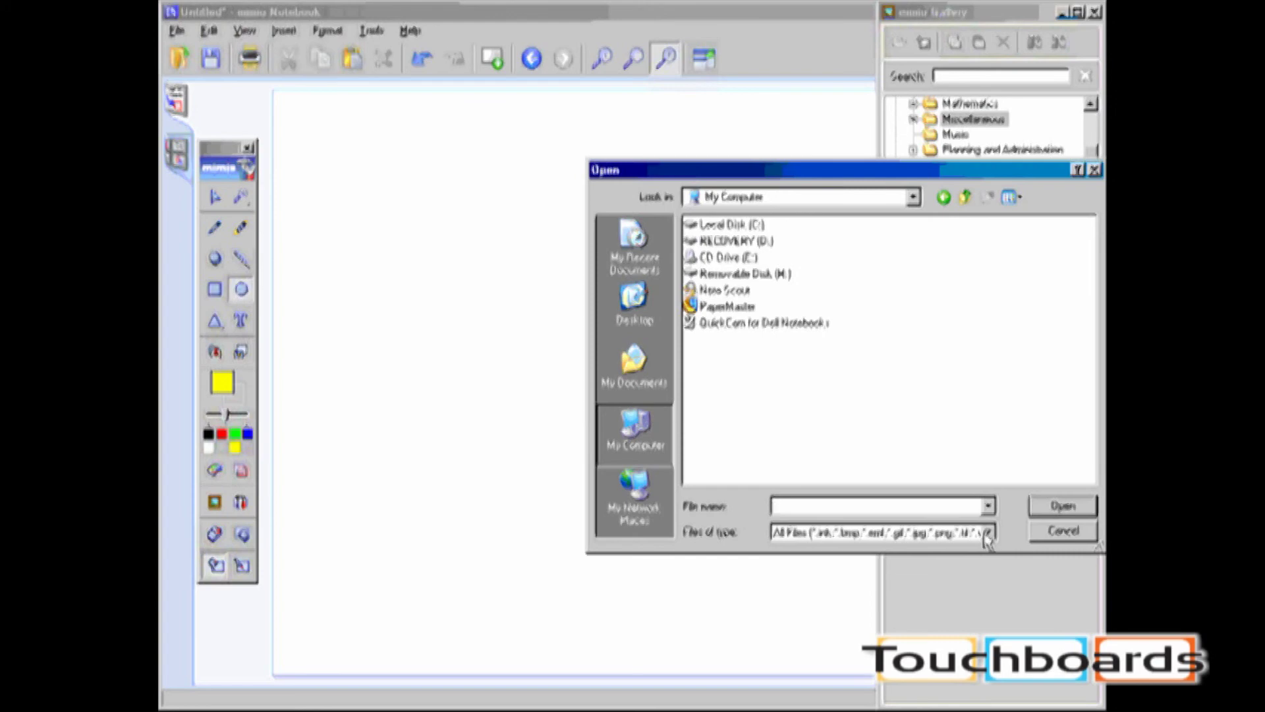
click(987, 535)
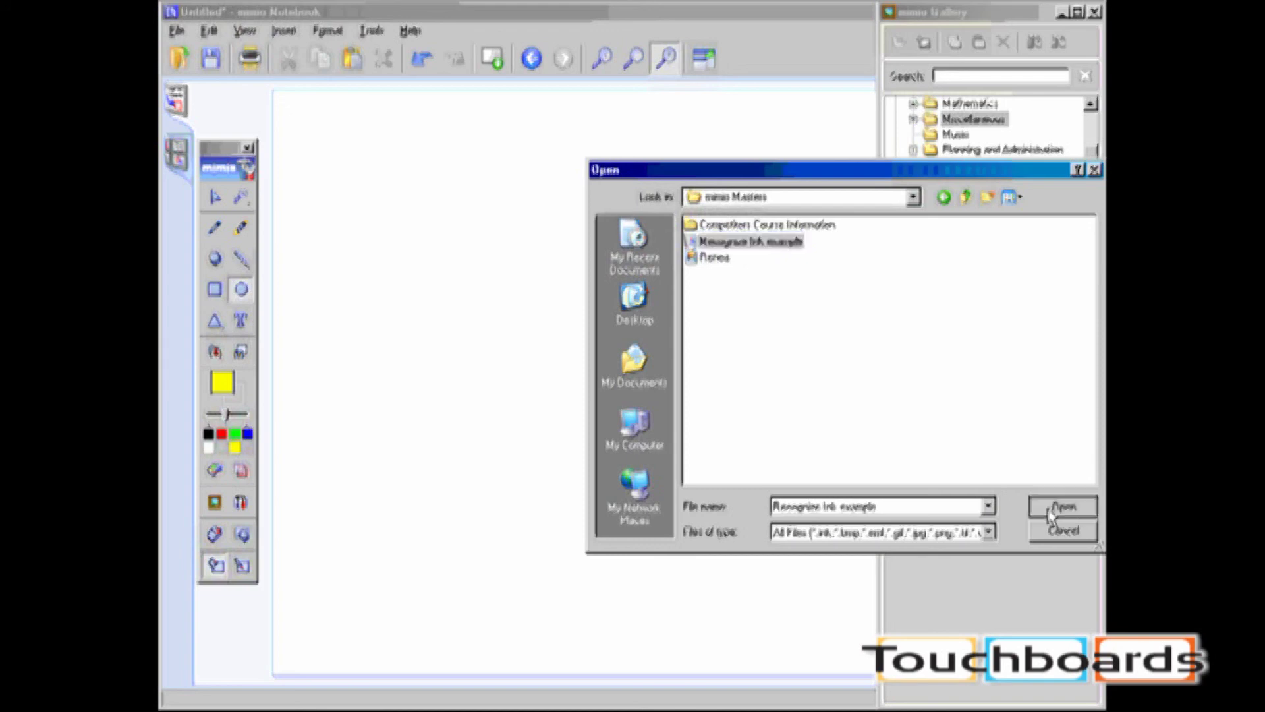
click(1061, 506)
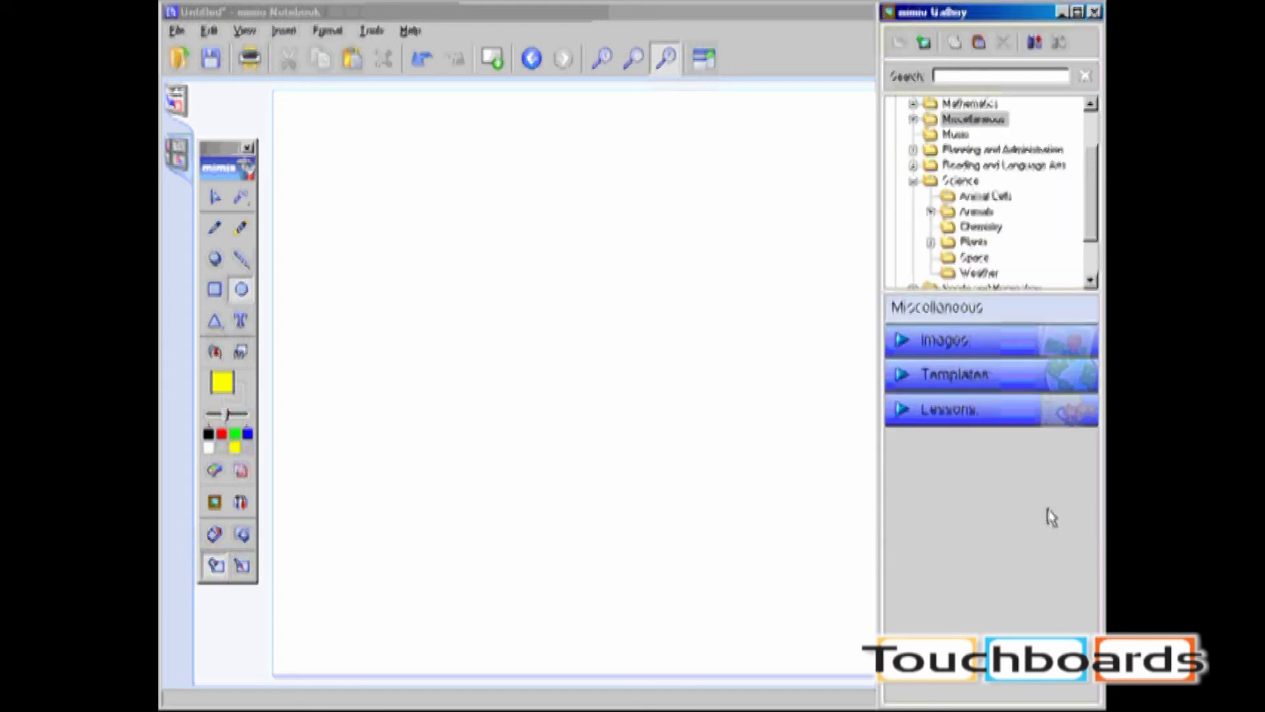
click(901, 415)
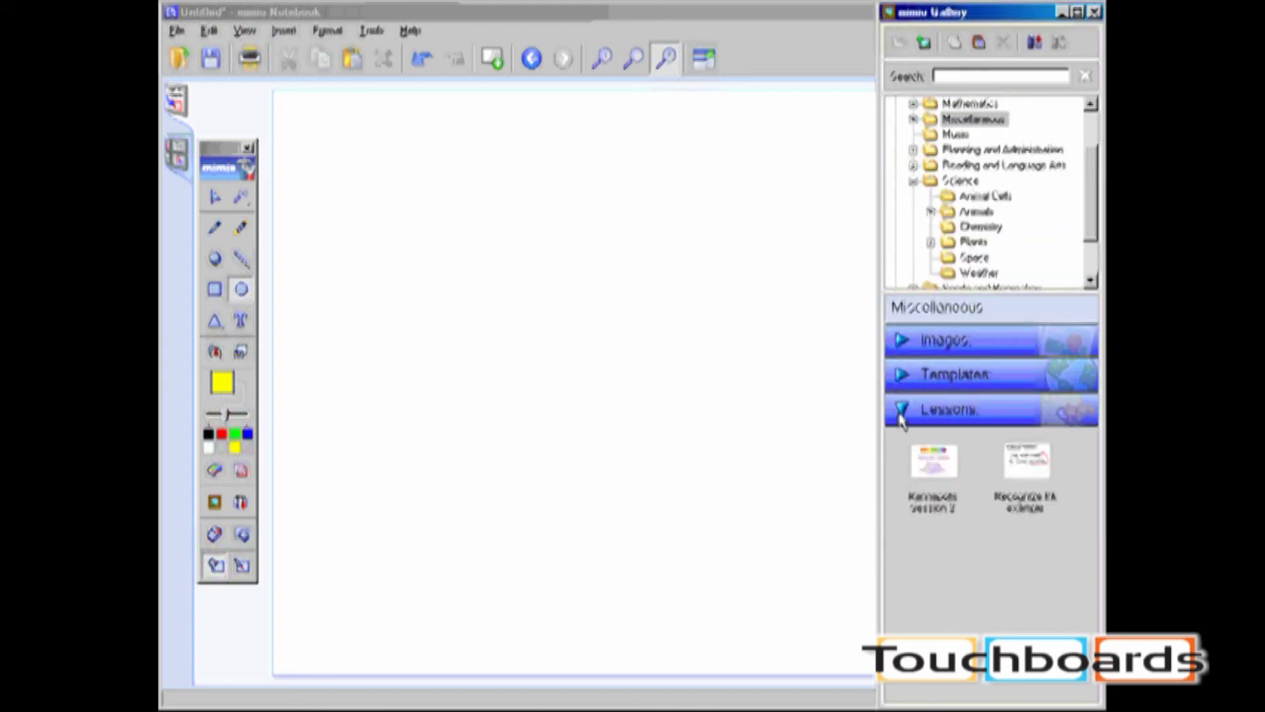
click(1031, 464)
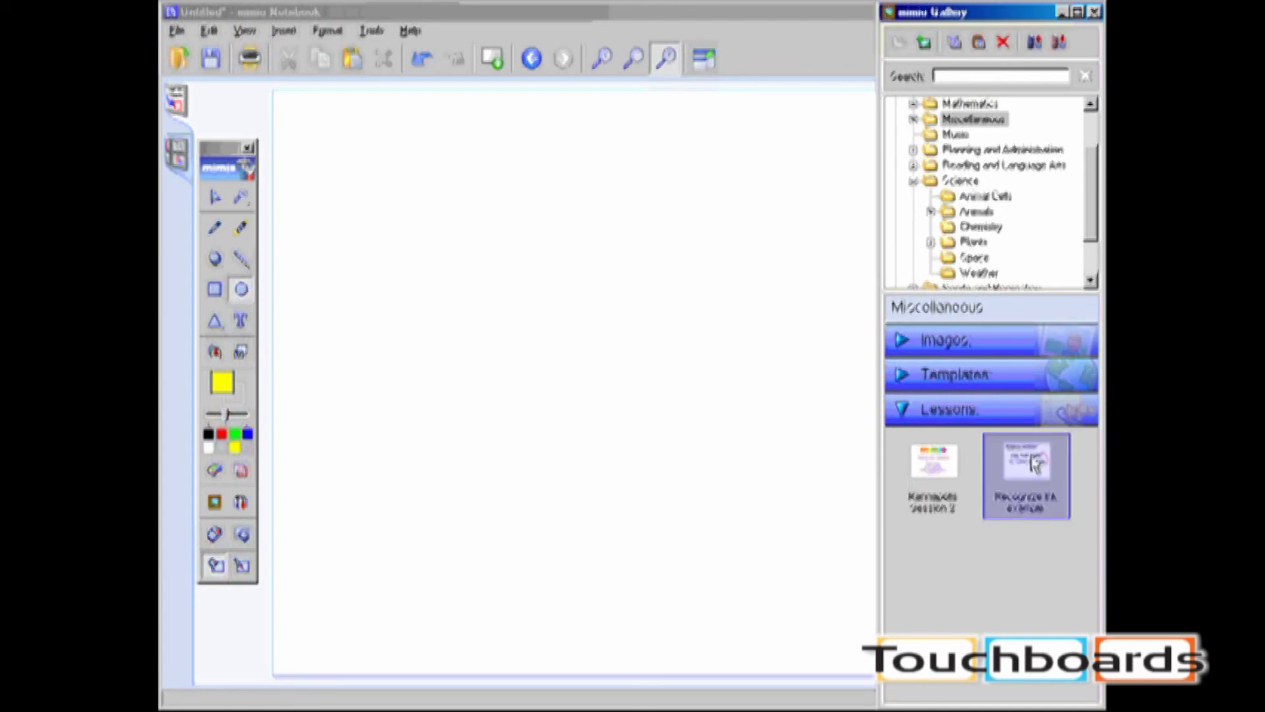